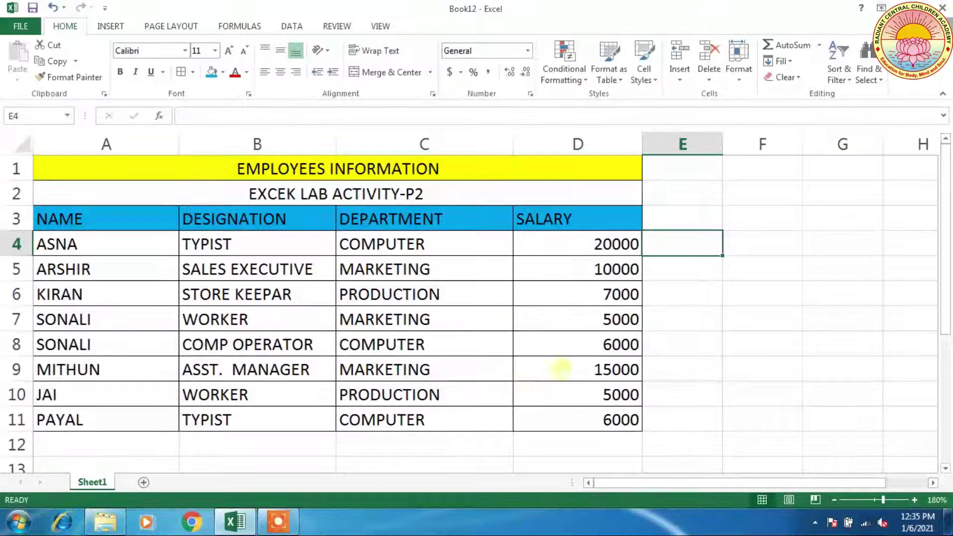
Review the EMPLOYEES INFORMATION title, subtitle, and the NAME, DESIGNATION, DEPARTMENT and SALARY headings.
left_click(333, 173)
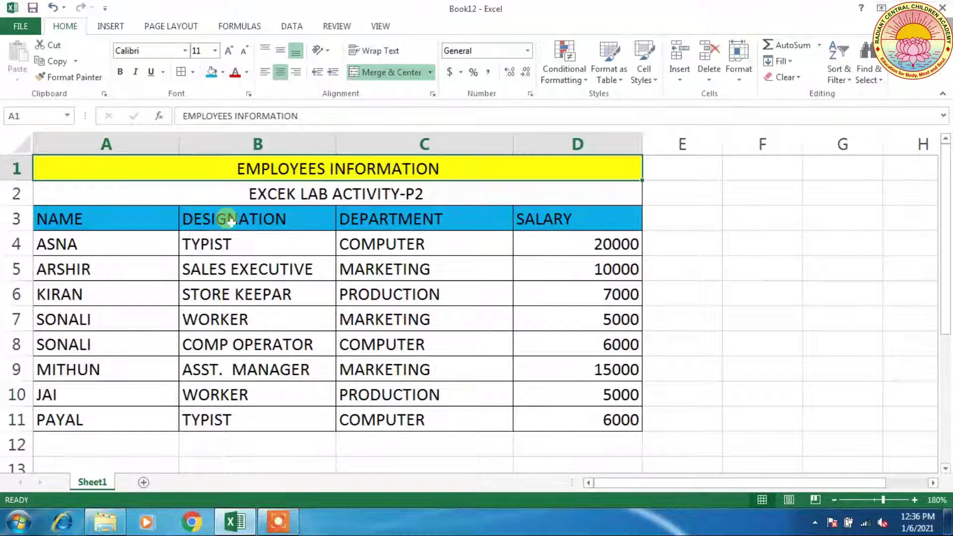
left_click(271, 197)
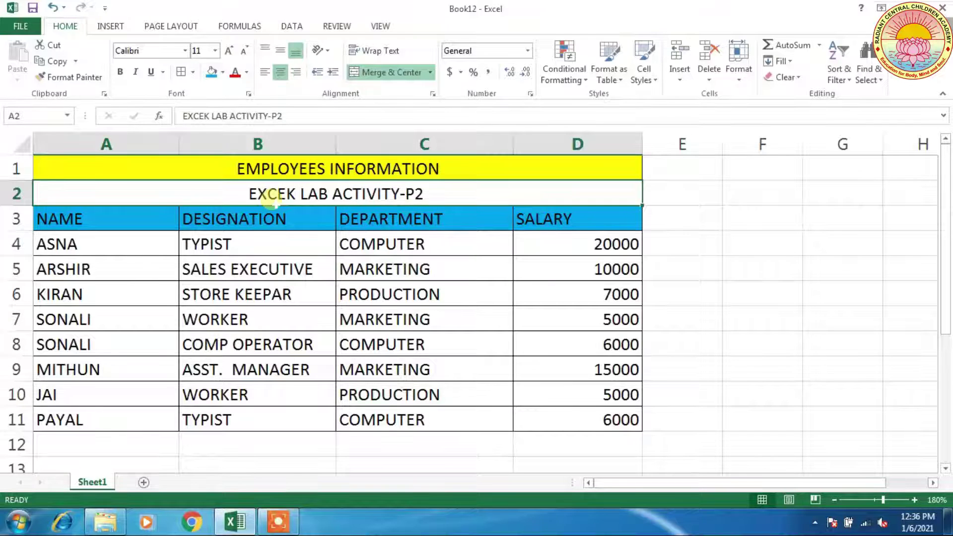
left_click(134, 219)
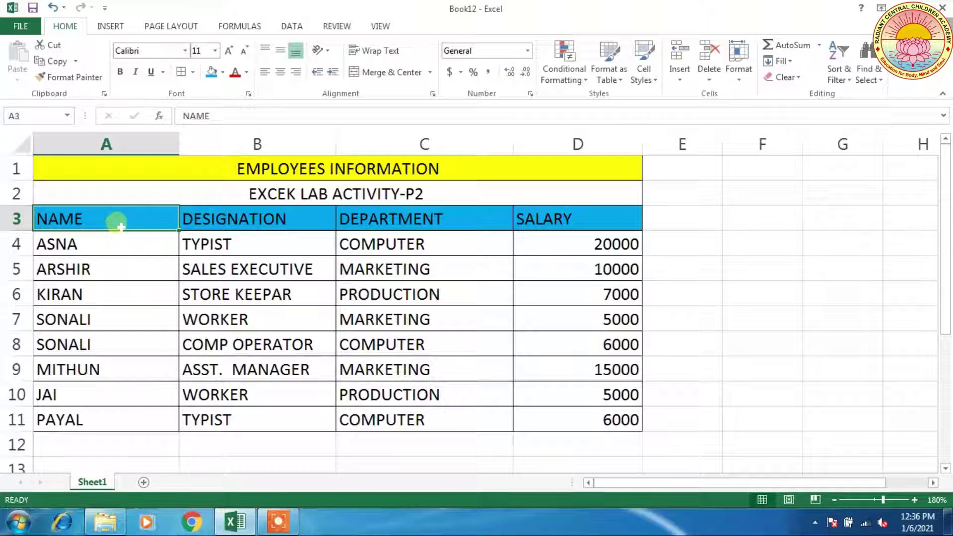
left_click(237, 222)
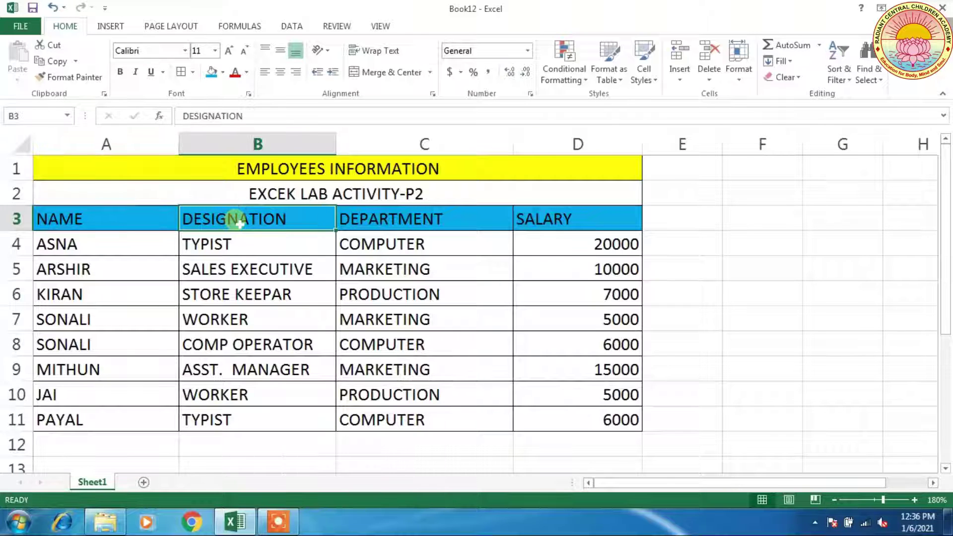
left_click(376, 222)
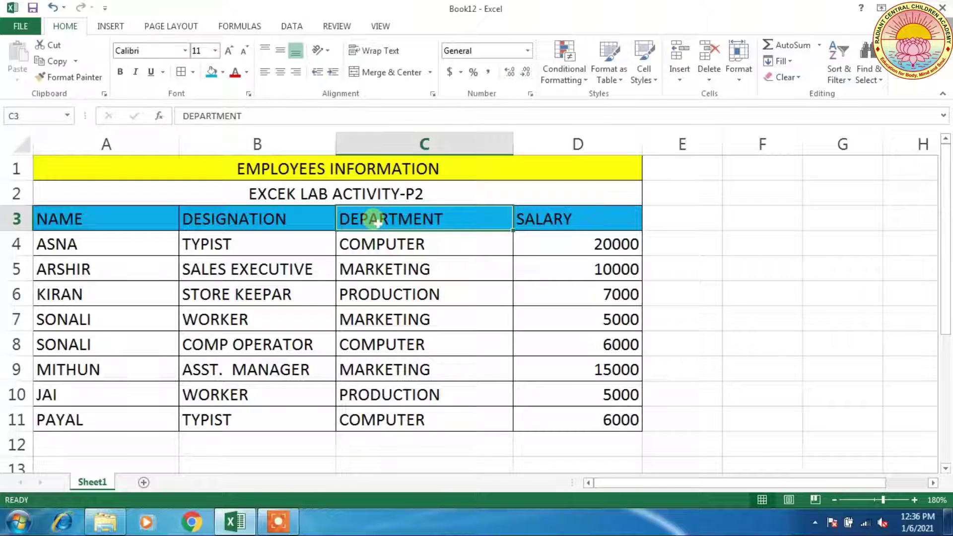
left_click(555, 221)
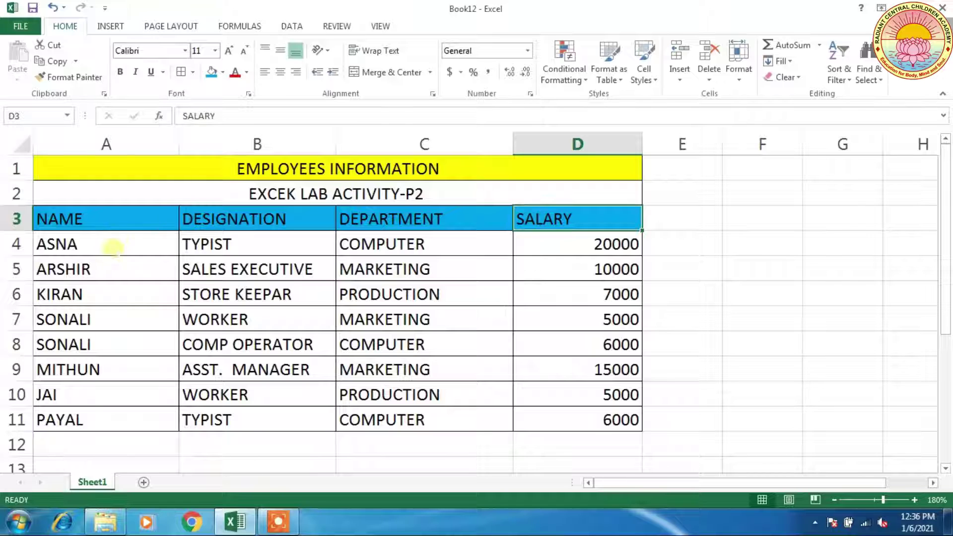
Step through the employee names, designations, departments and salaries down to empty cell D12.
left_click(99, 249)
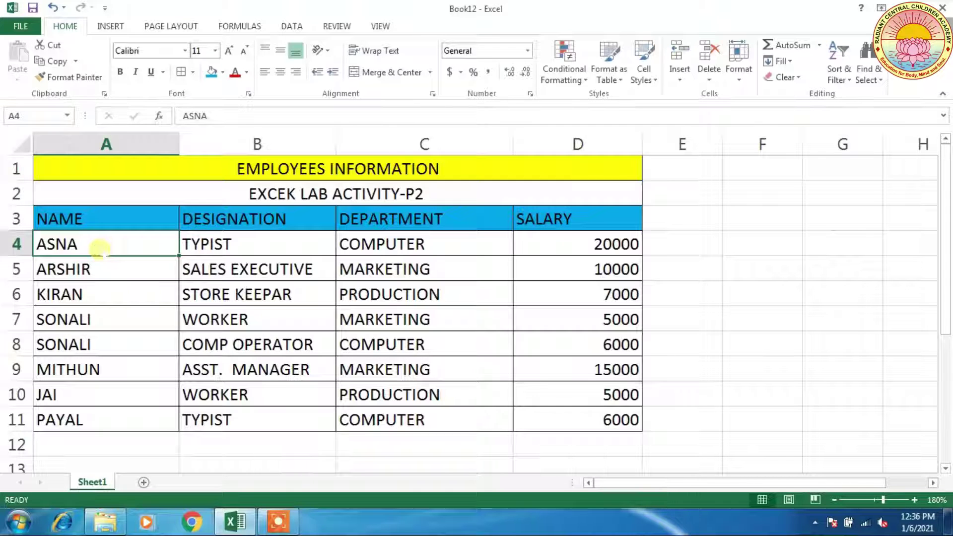
key("Down")
key("Down")
key("Down")
key("Down")
key("Down")
key("Down")
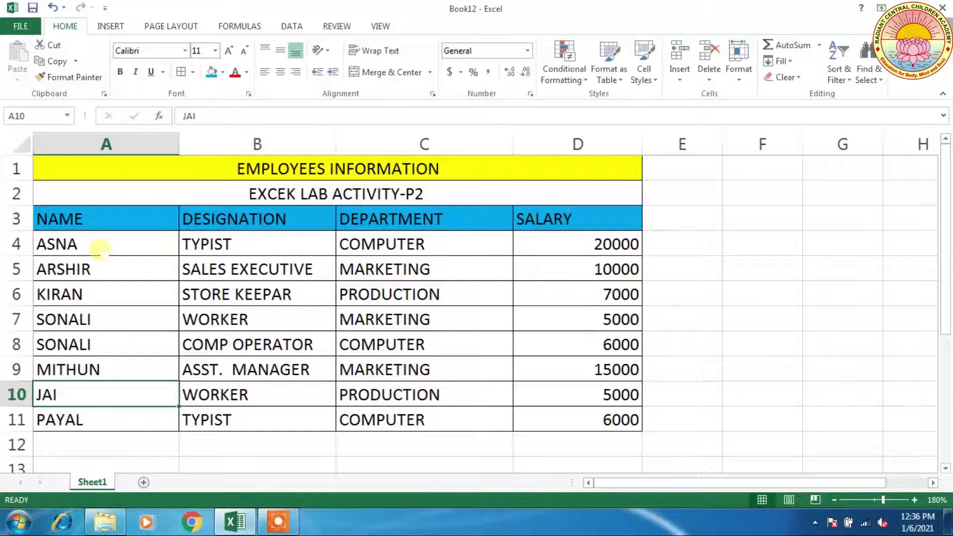
key("Right")
key("Up")
key("Up")
key("Up")
key("Up")
key("Up")
key("Up")
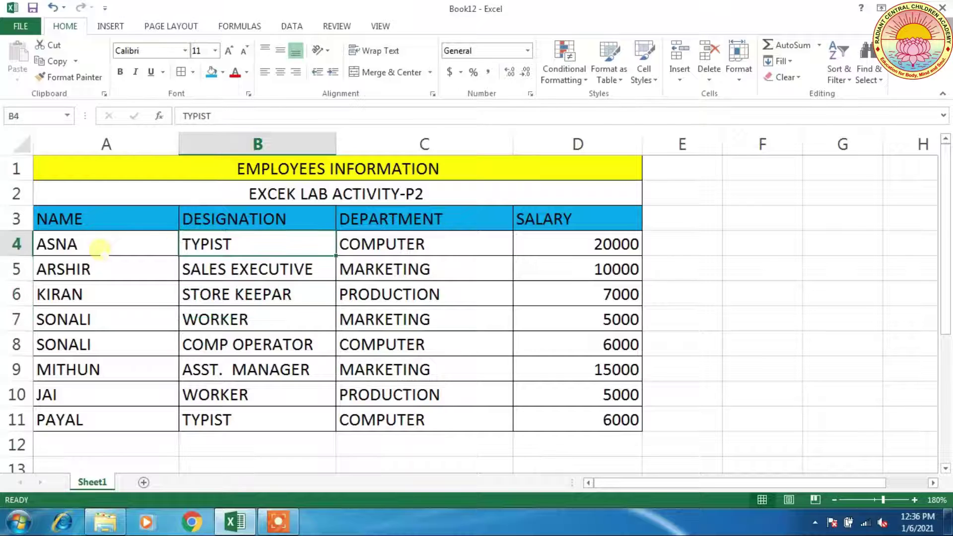
key("Down")
key("Down")
key("Down")
key("Down")
key("Down")
key("Down")
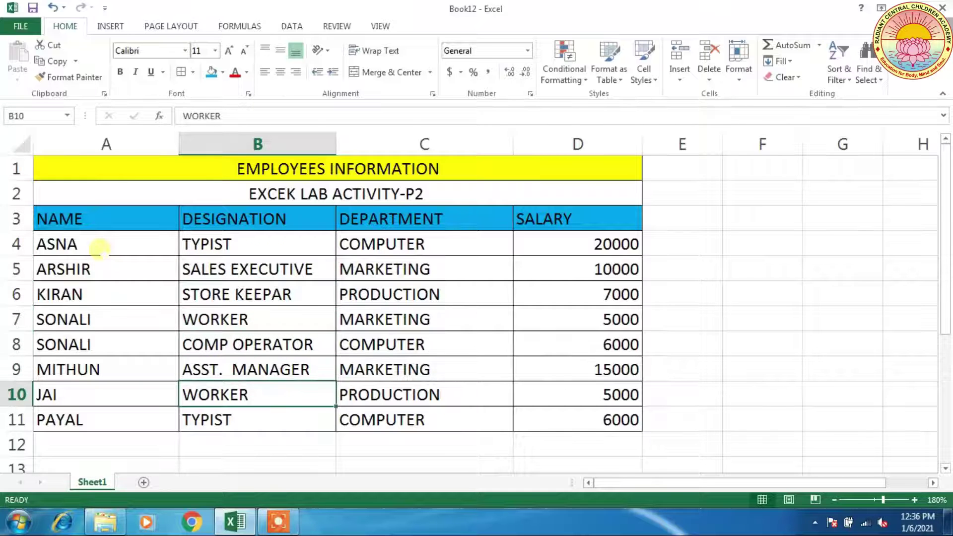
key("Right")
key("Up")
key("Up")
key("Up")
key("Up")
key("Up")
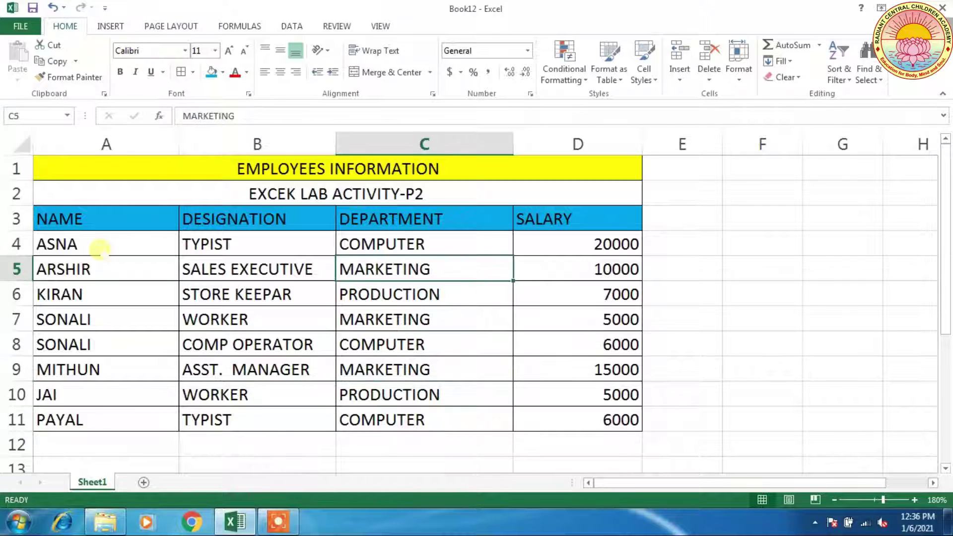
key("Up")
key("Down")
key("Down")
key("Down")
key("Down")
key("Down")
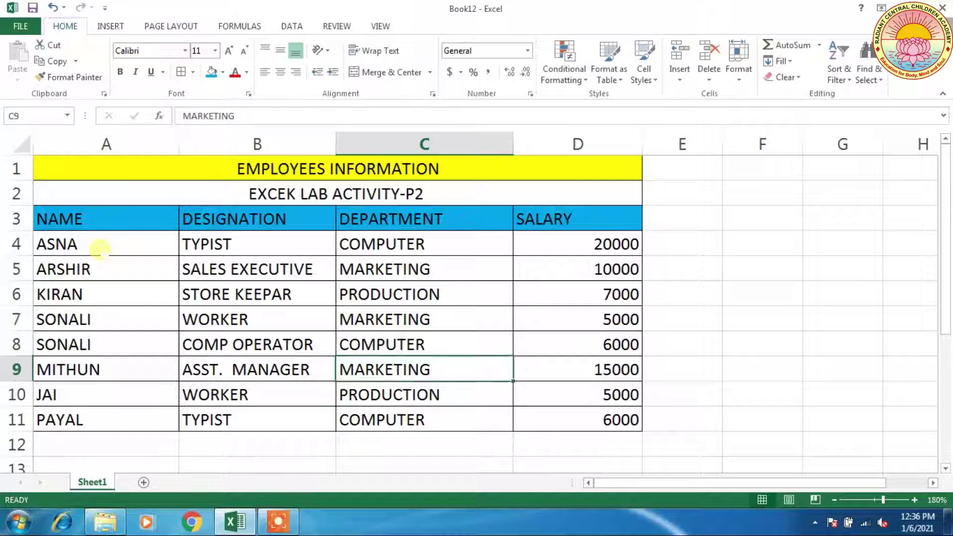
key("Down")
key("Up")
key("Up")
key("Up")
key("Up")
key("Up")
key("Up")
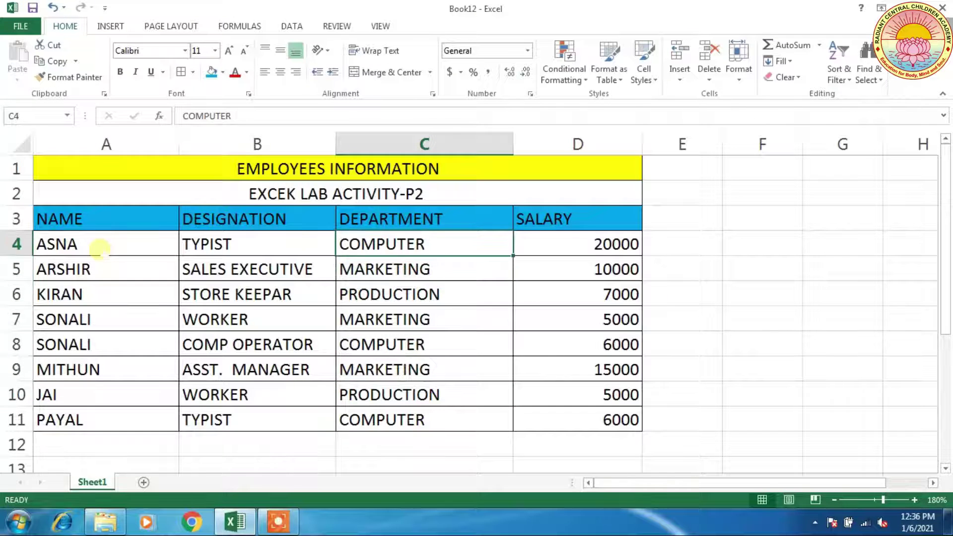
key("Down")
key("Down")
key("Down")
key("Down")
key("Right")
key("Up")
key("Up")
key("Up")
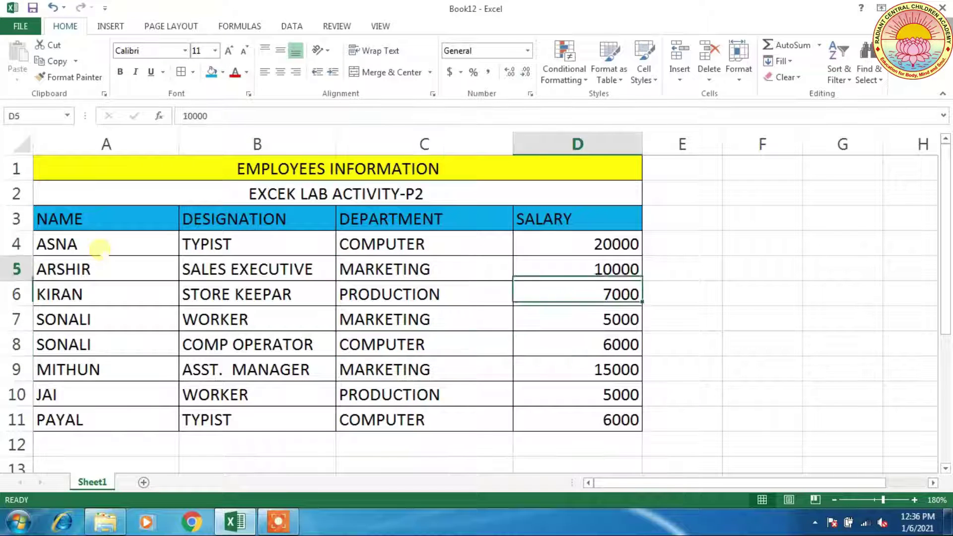
key("Up")
key("Down")
key("Down")
key("Down")
key("Down")
key("Down")
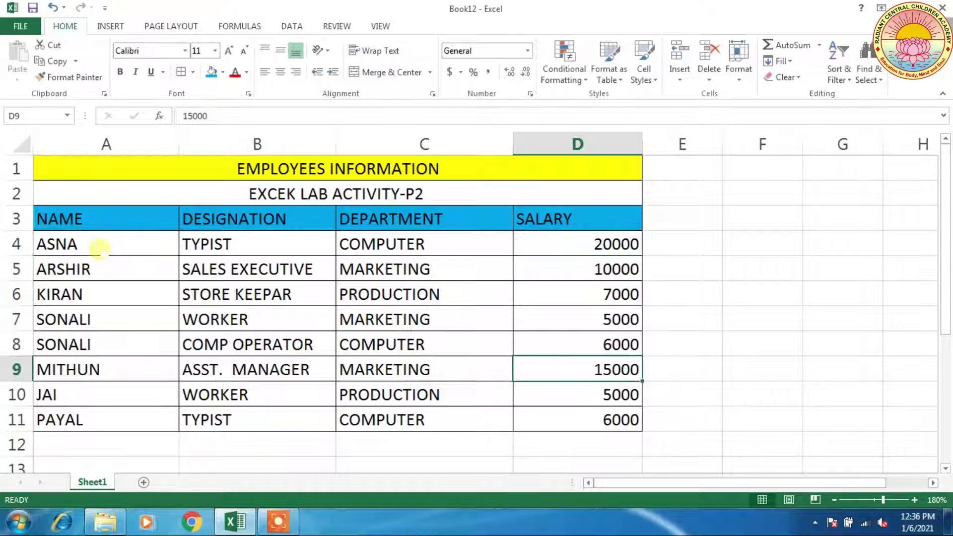
key("Up")
key("Up")
key("Up")
key("Up")
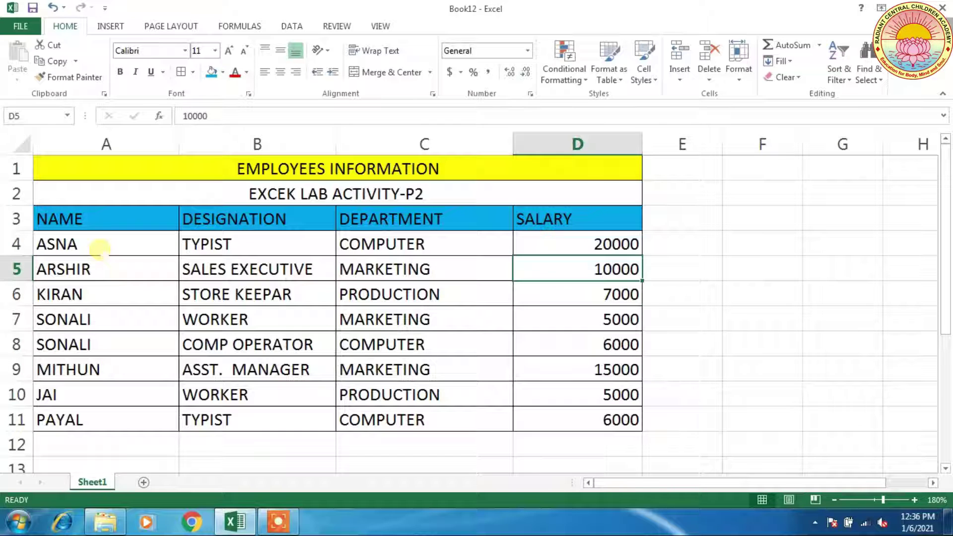
key("Down")
key("Down")
key("Down")
key("Down")
key("Down")
key("Down")
key("Down")
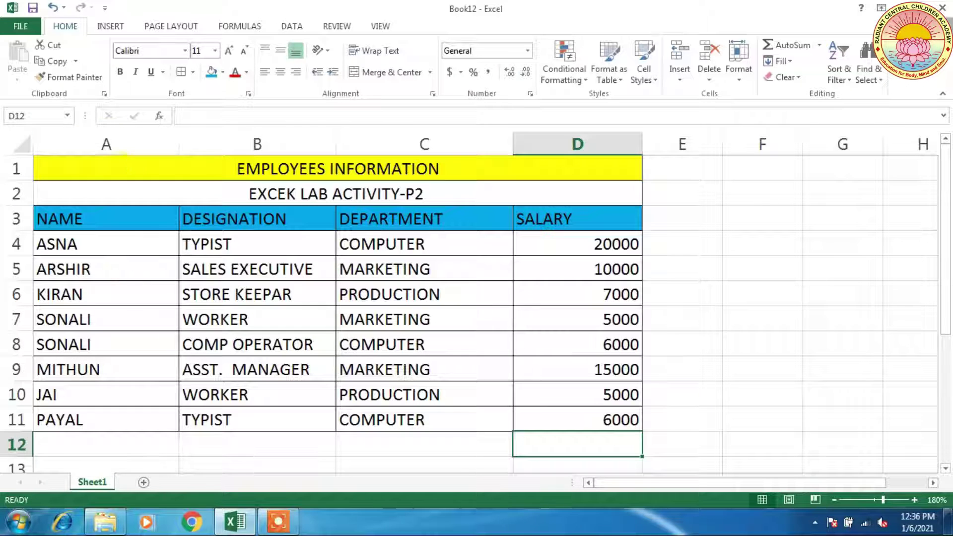
AutoSum D4:D12 so D12 holds =SUM(D4:D11), totalling 74000.
left_click(539, 241)
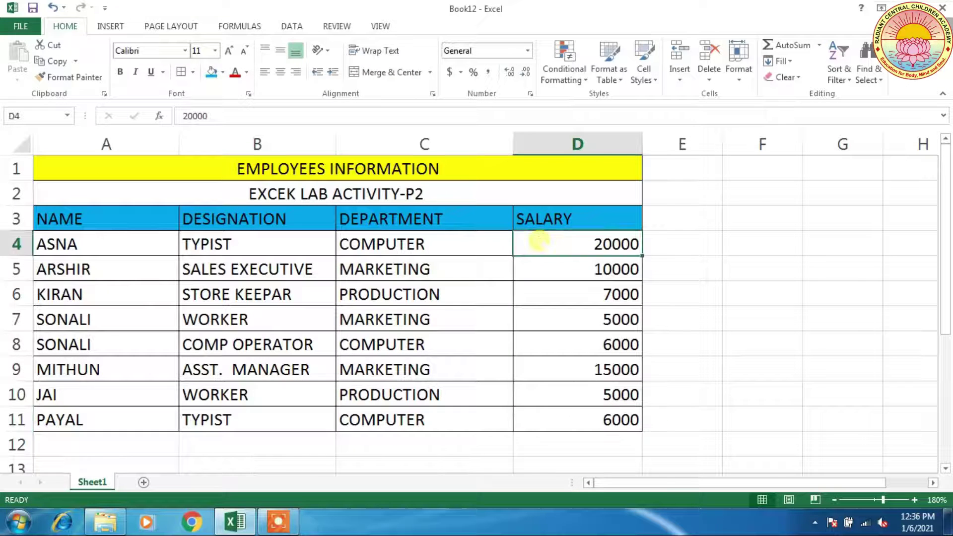
key("shift+Down")
key("shift+Down")
key("shift+Down")
key("shift+Down")
key("shift+Down")
key("shift+Down")
key("shift+Down")
key("shift+Down")
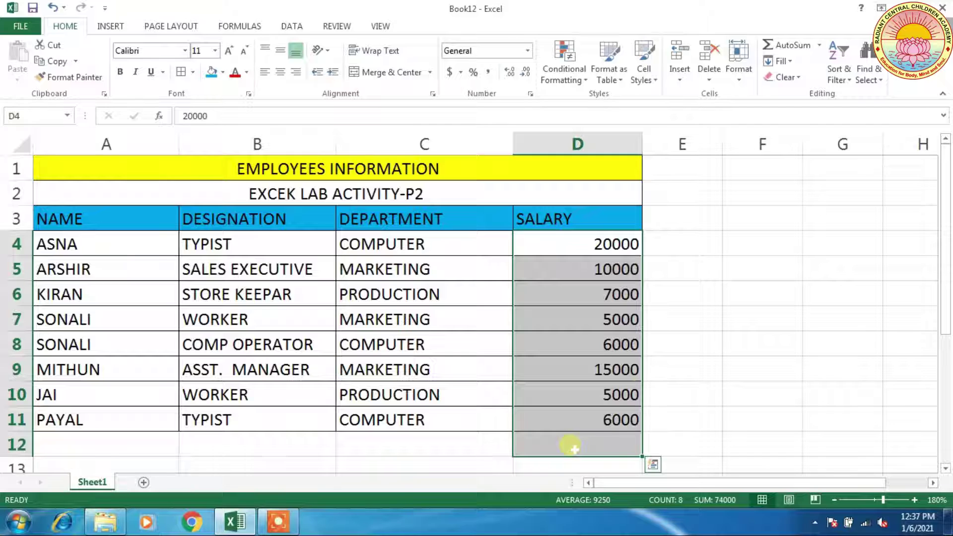
left_click(771, 48)
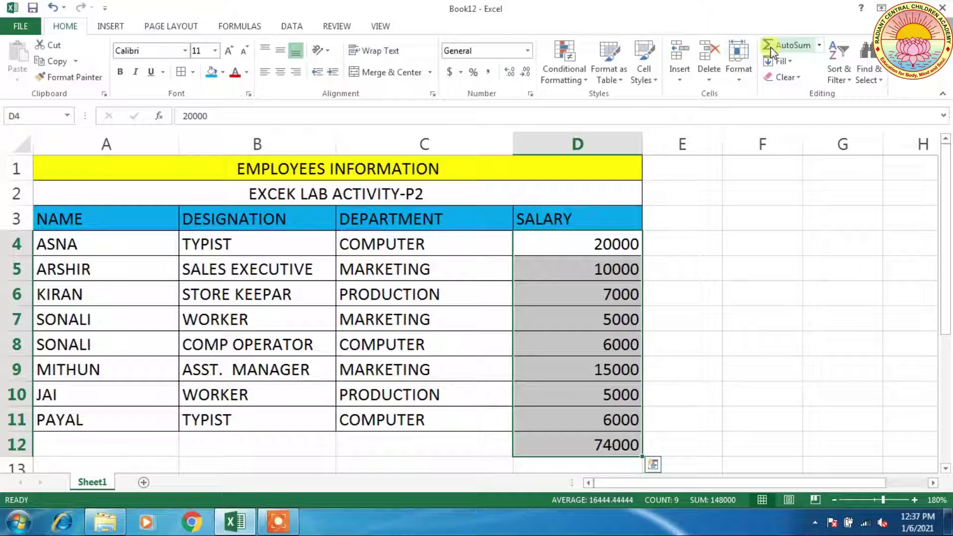
left_click(605, 448)
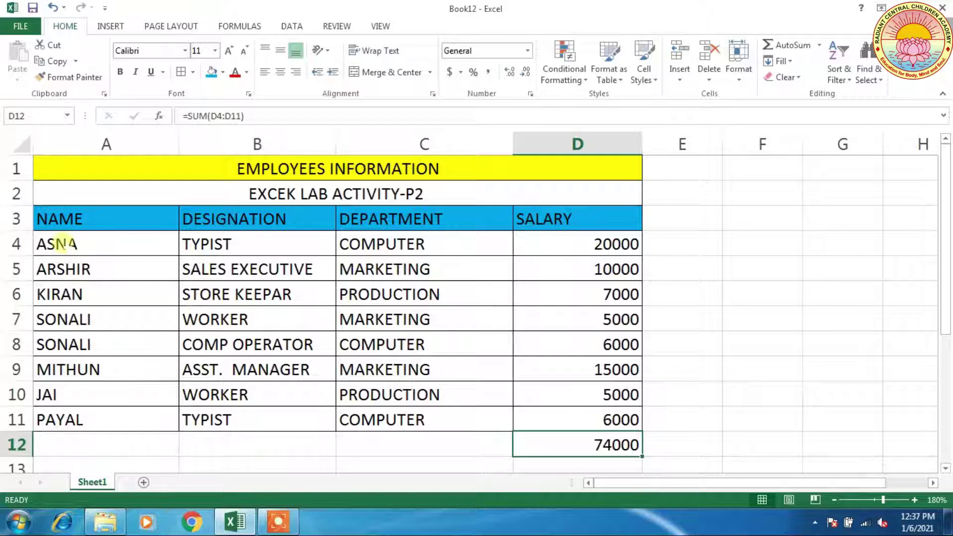
left_click(81, 244)
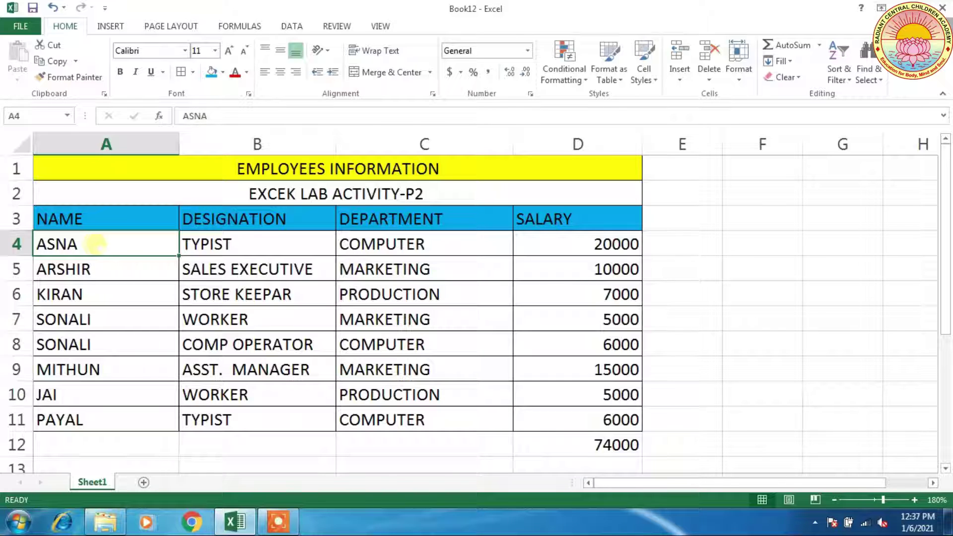
Select the employee table A3:D11 including headers and open Sort from the DATA tab.
left_click(82, 218)
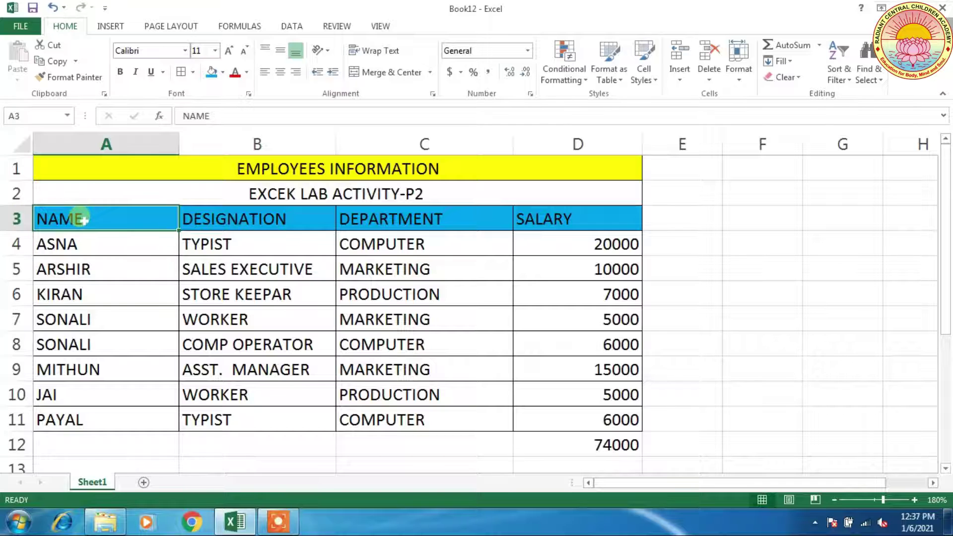
left_click_drag(82, 218, 539, 418)
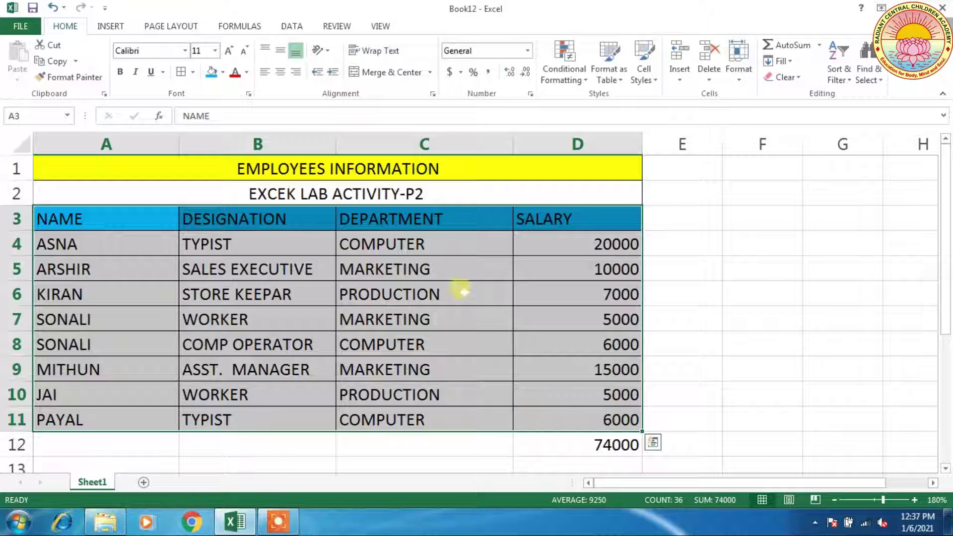
left_click(293, 26)
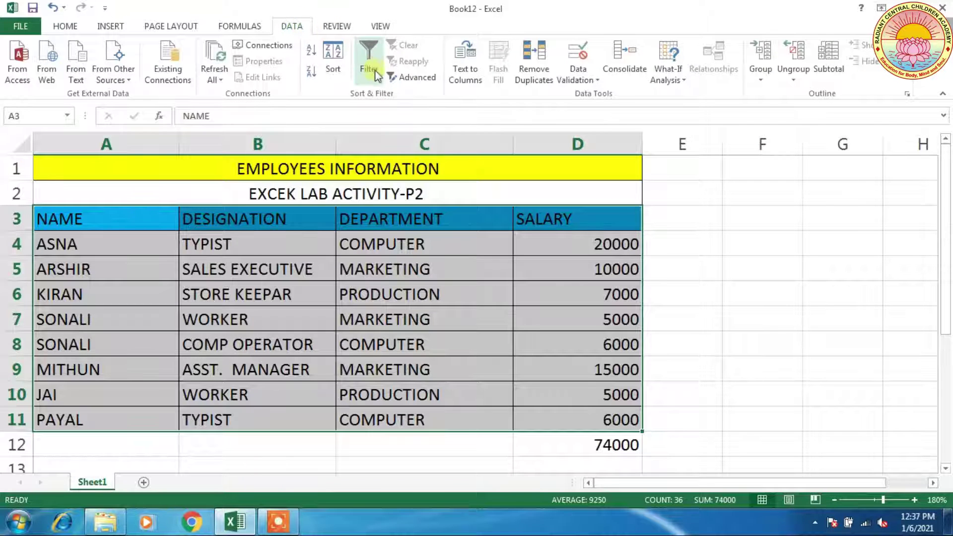
left_click(332, 69)
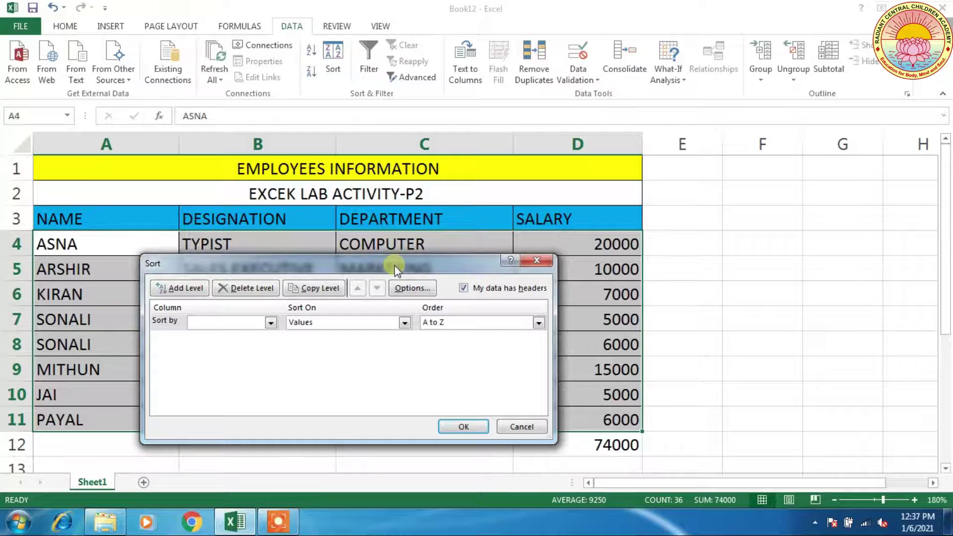
Sort the table by NAME on cell values, A to Z, and apply it.
left_click_drag(395, 269, 733, 71)
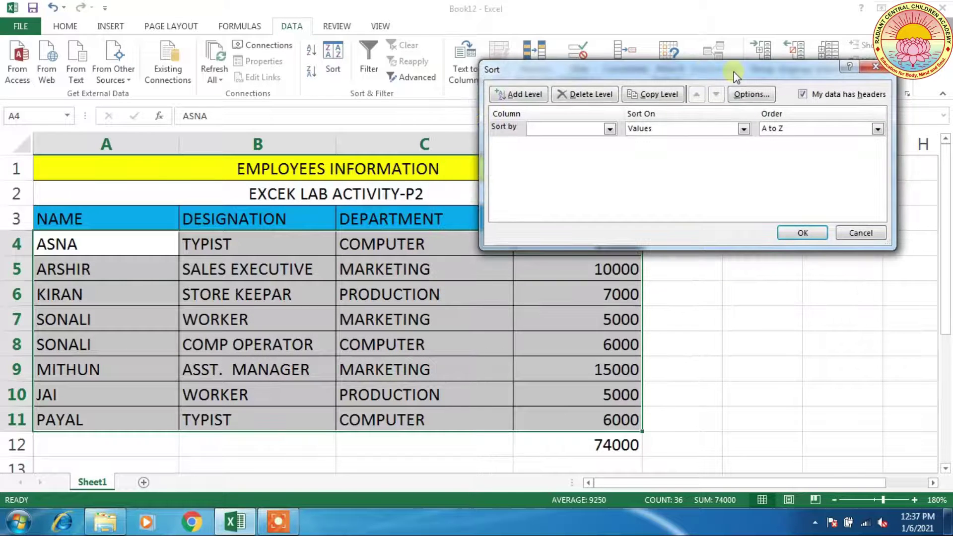
left_click(610, 129)
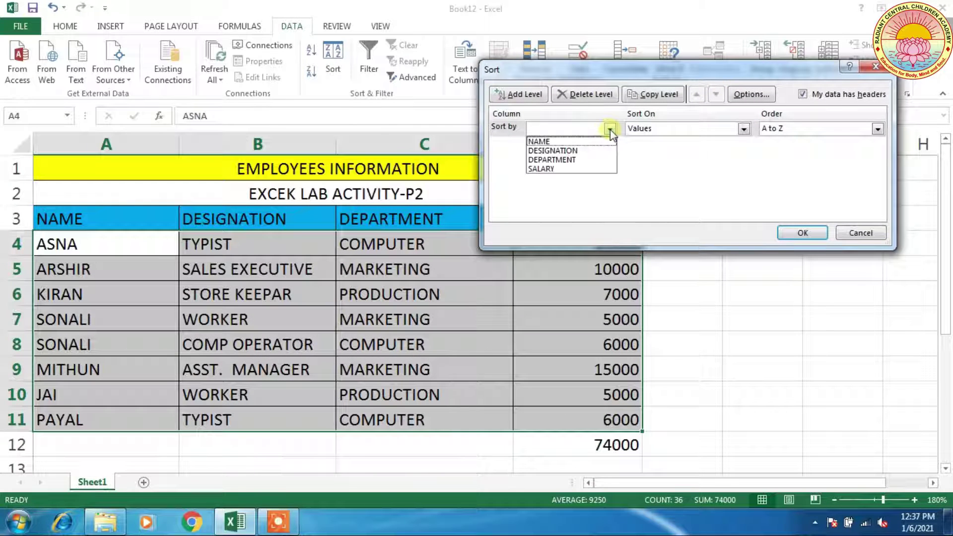
left_click(578, 142)
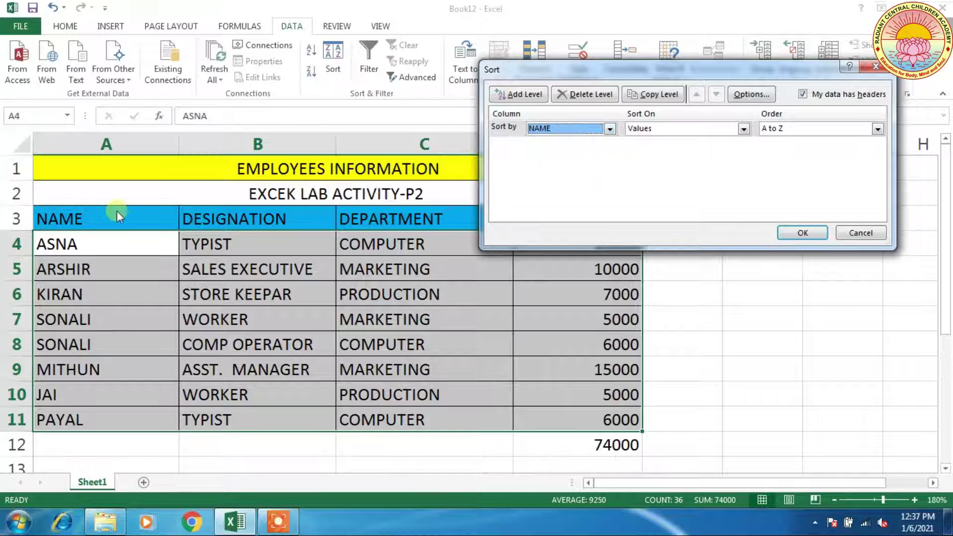
left_click(671, 129)
left_click(671, 129)
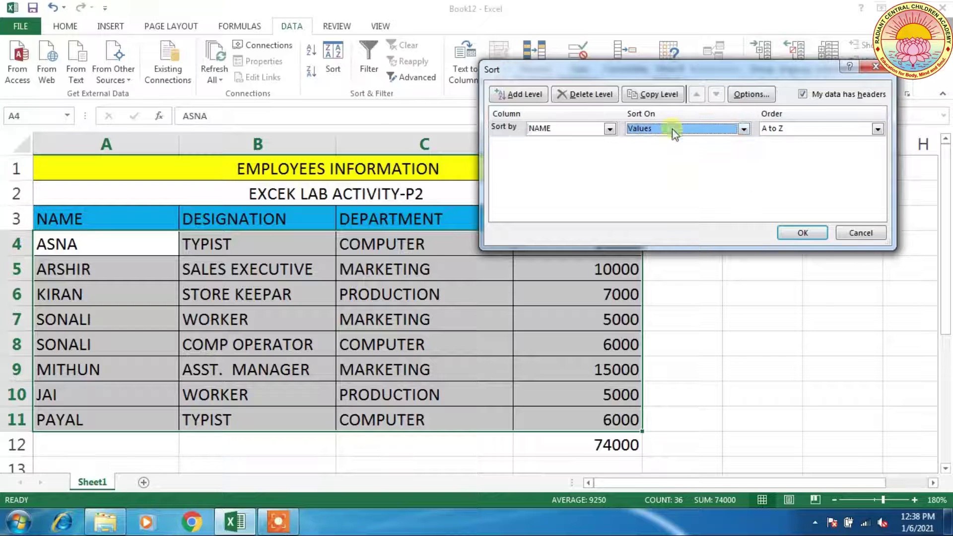
left_click(813, 128)
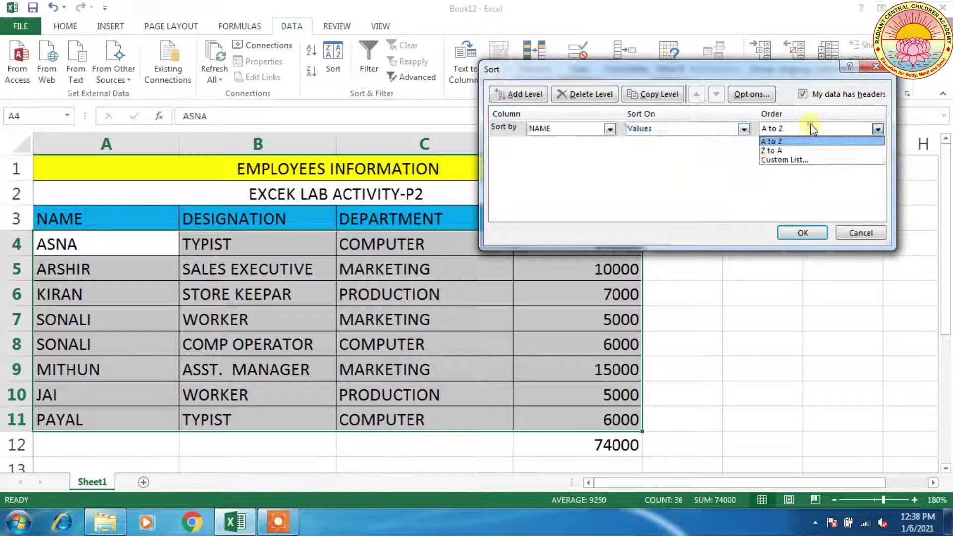
left_click(787, 141)
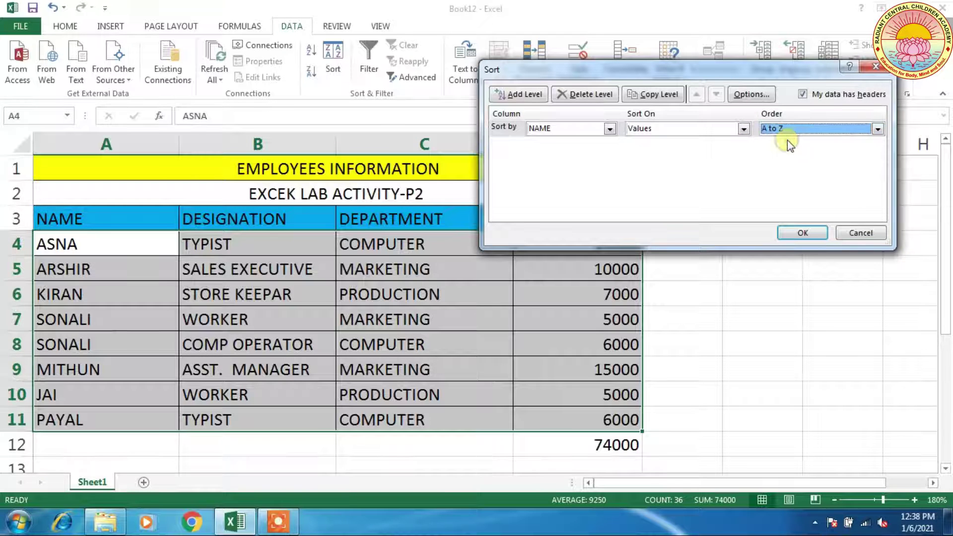
left_click(803, 233)
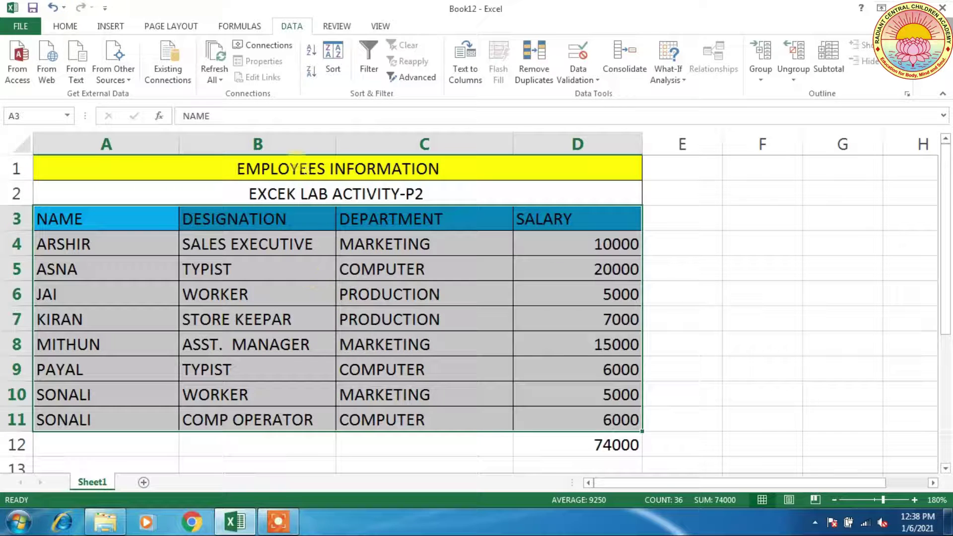
Re-sort the table by DEPARTMENT on cell values, A to Z, and apply it.
left_click(333, 61)
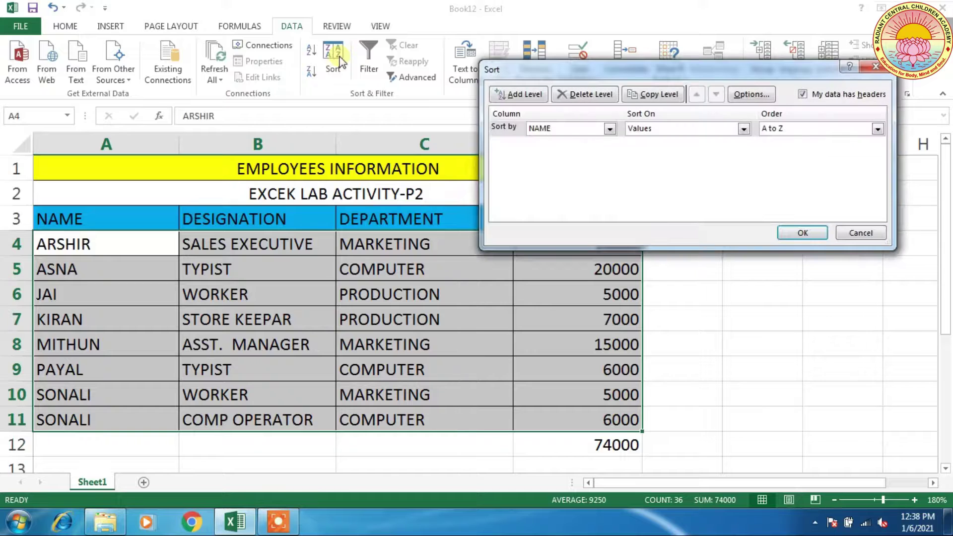
left_click(609, 129)
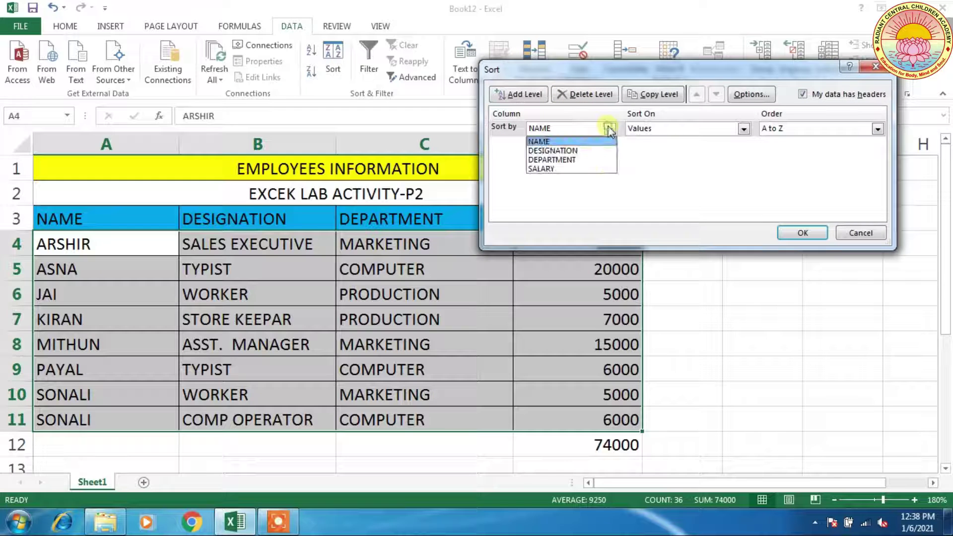
left_click(564, 159)
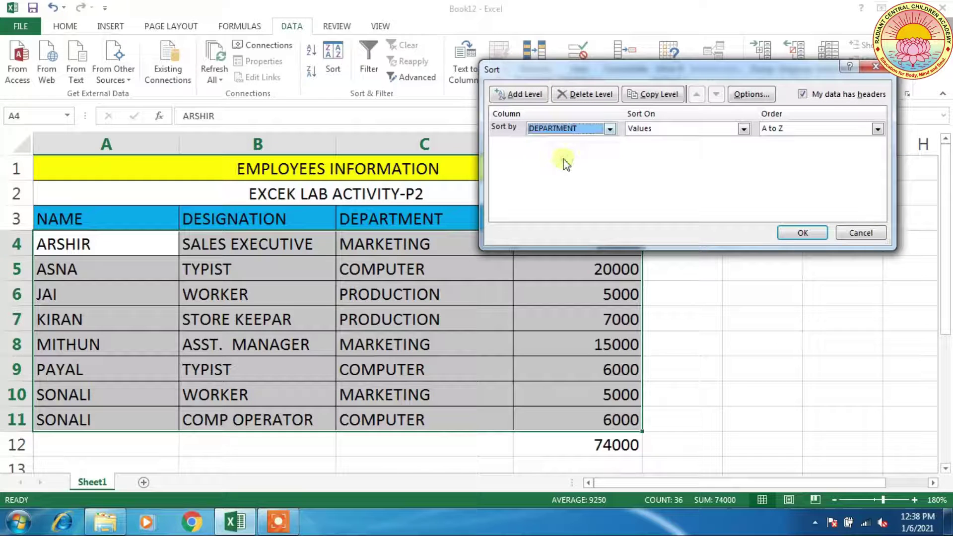
left_click(665, 130)
left_click(667, 130)
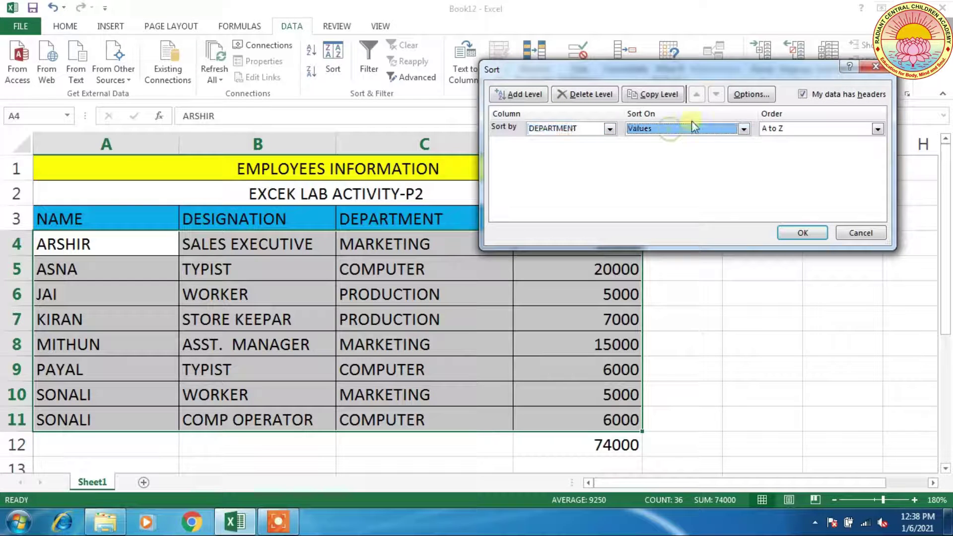
left_click(768, 129)
left_click(768, 129)
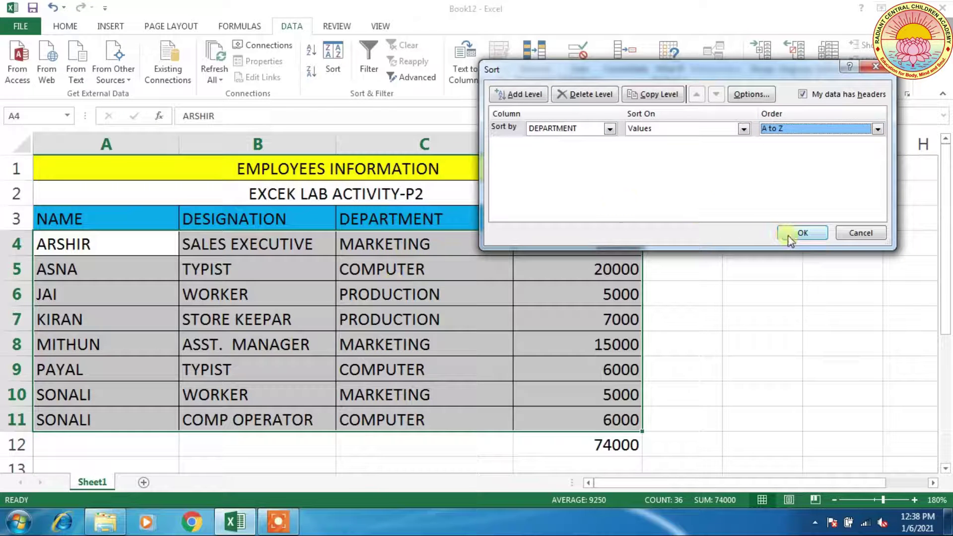
left_click(801, 233)
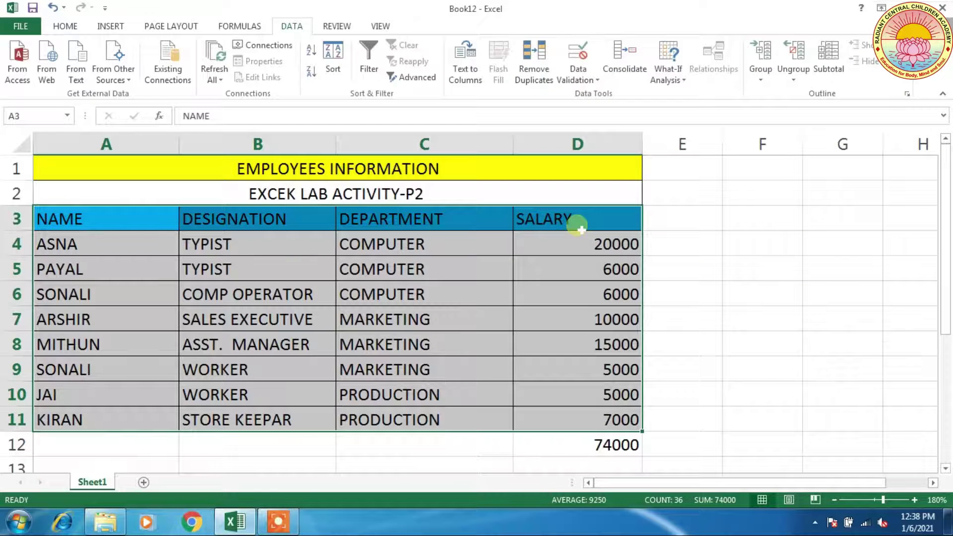